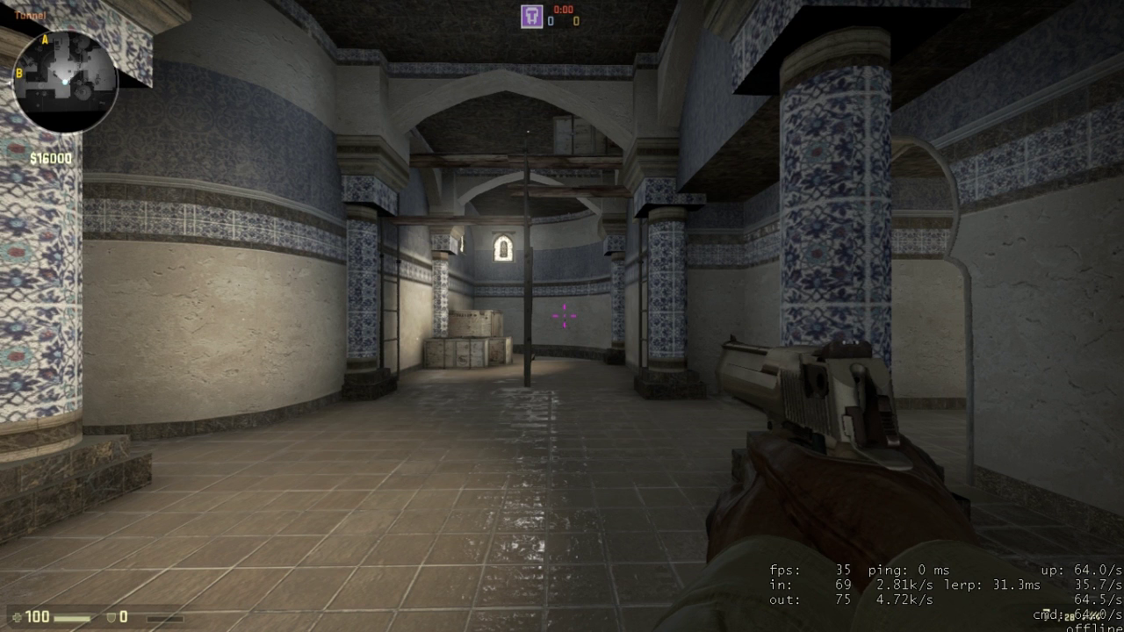
# Step: Open the developer console over the Desert Eagle game view
pyautogui.press('`')
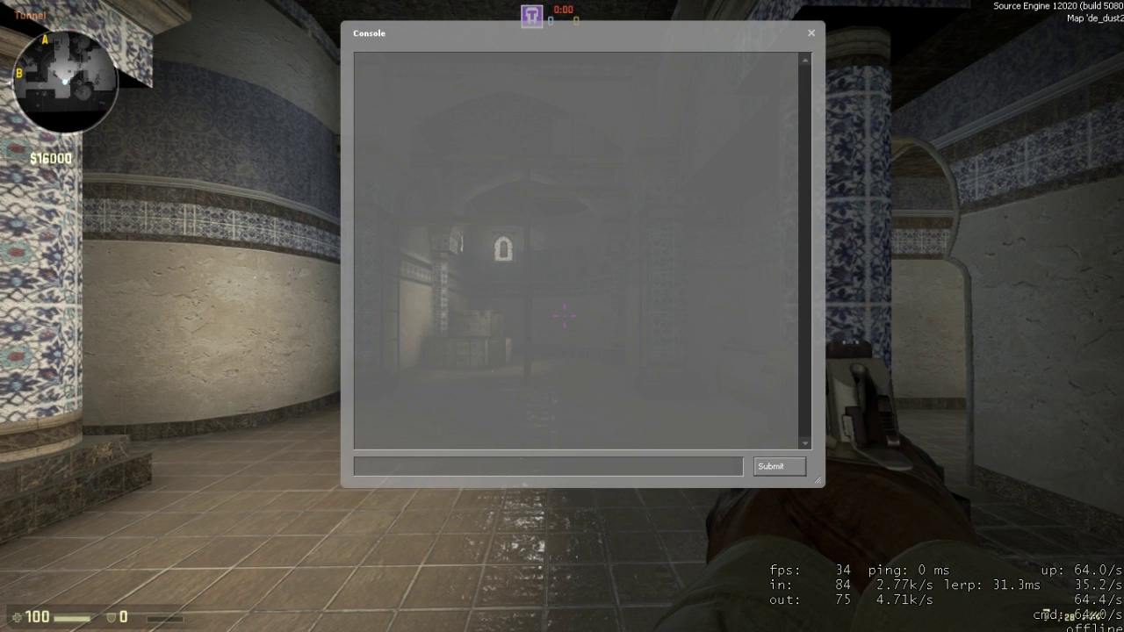
# Step: Enter viewmodel_fov 54 in the console, then close it to see the pistol
pyautogui.write('vie')
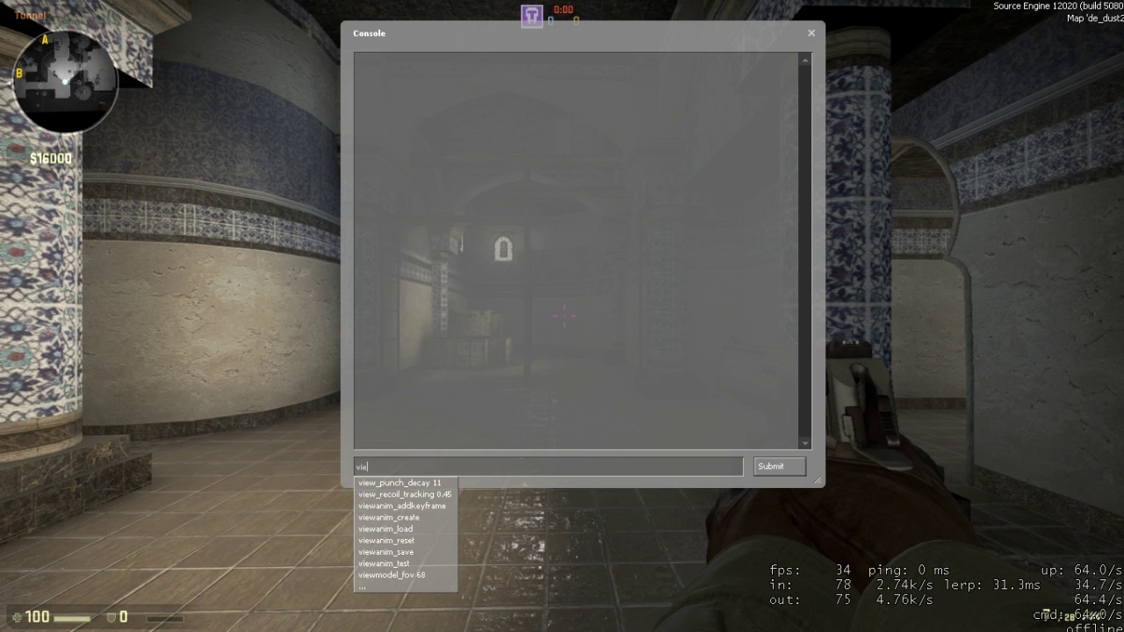
pyautogui.write('wmodel')
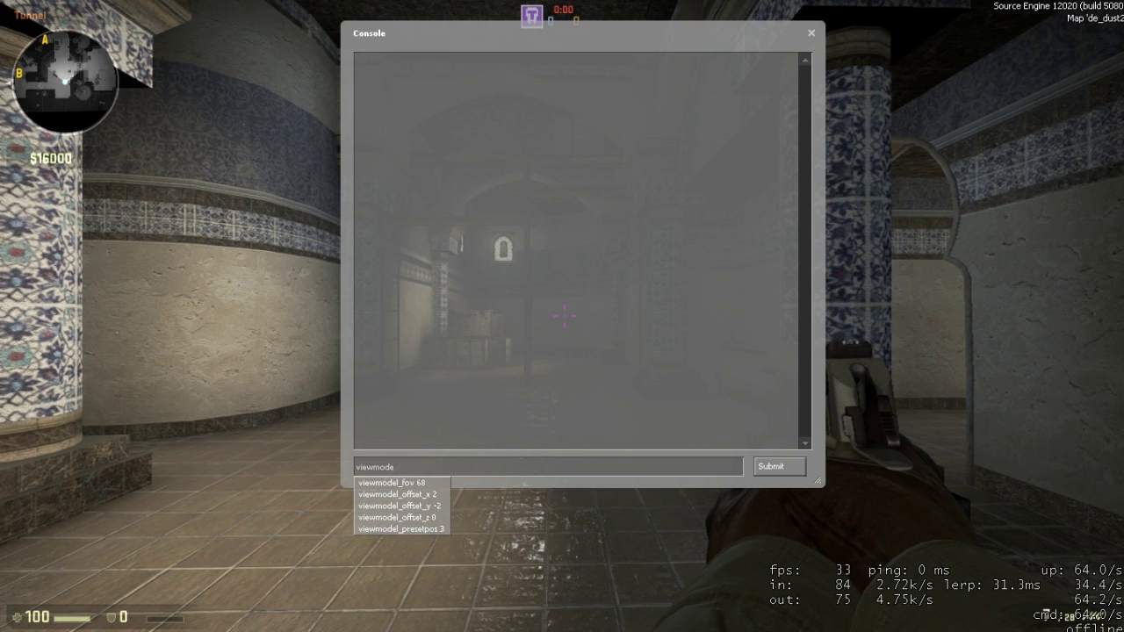
pyautogui.write('_')
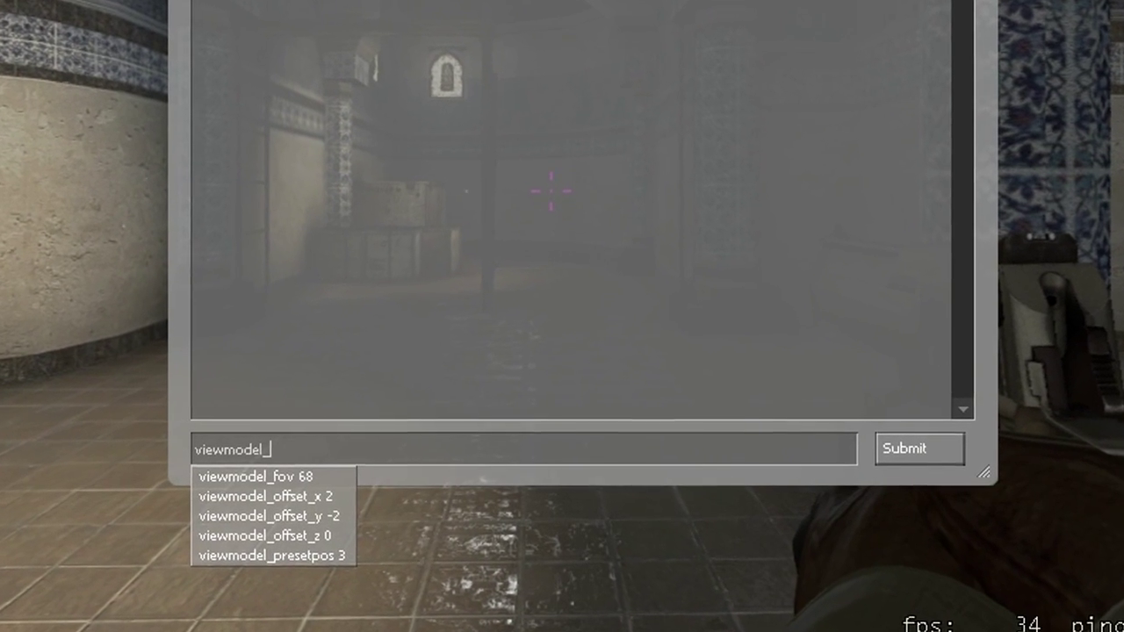
pyautogui.write('fov')
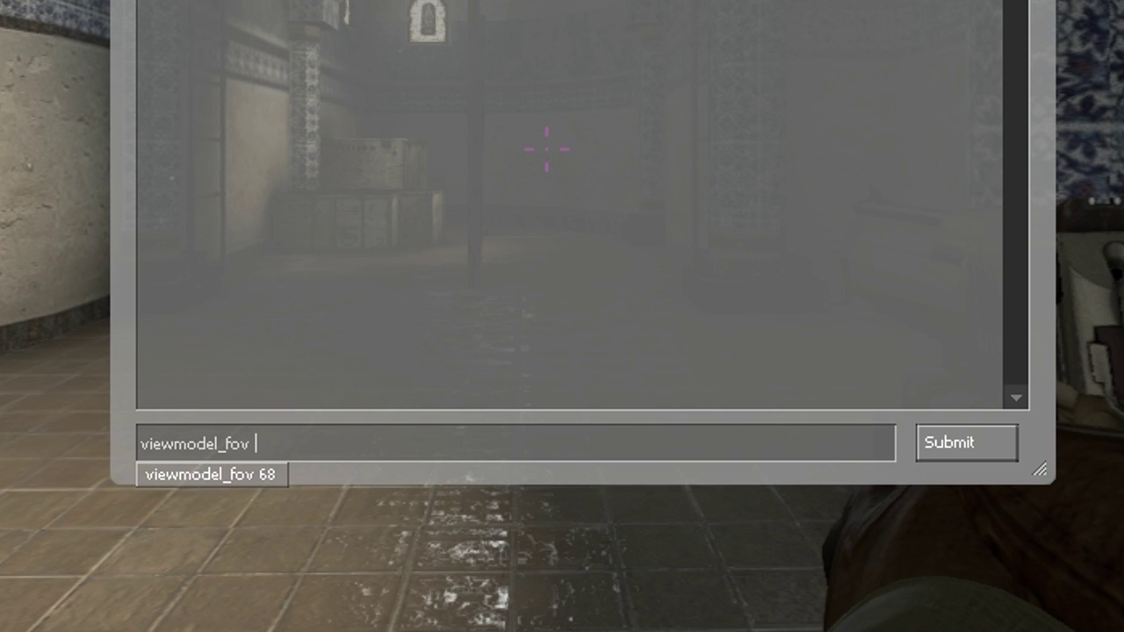
pyautogui.write('54')
pyautogui.press('Return')
pyautogui.press('`')
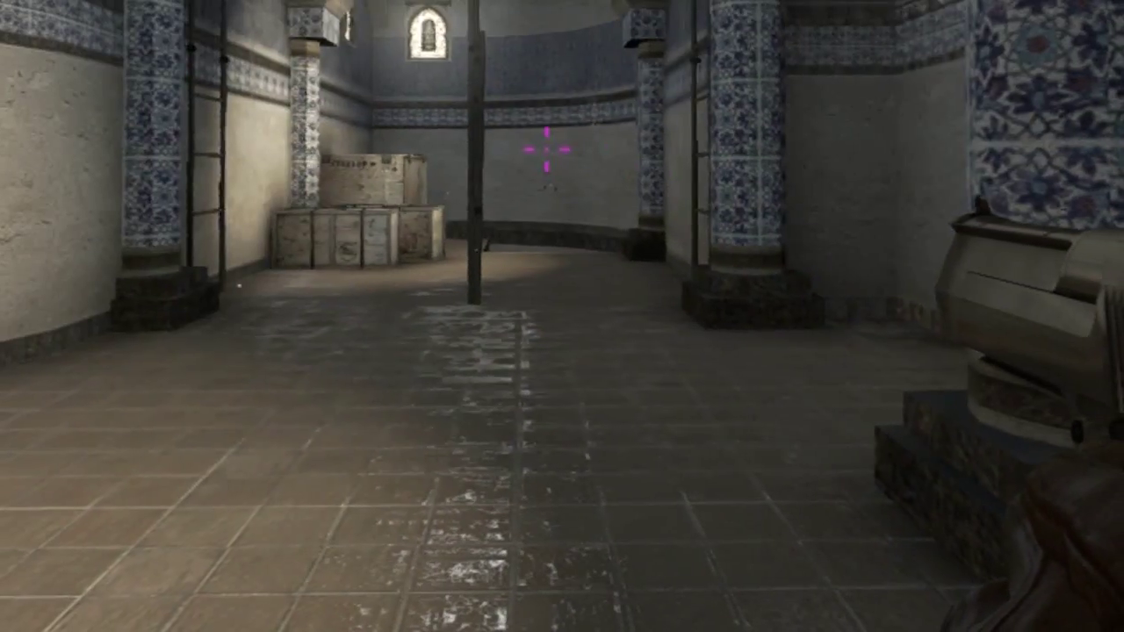
# Step: Change the recalled command to viewmodel_fov 68 and check the weapon
pyautogui.press('`')
pyautogui.press('Up')
pyautogui.press('BackSpace')
pyautogui.press('BackSpace')
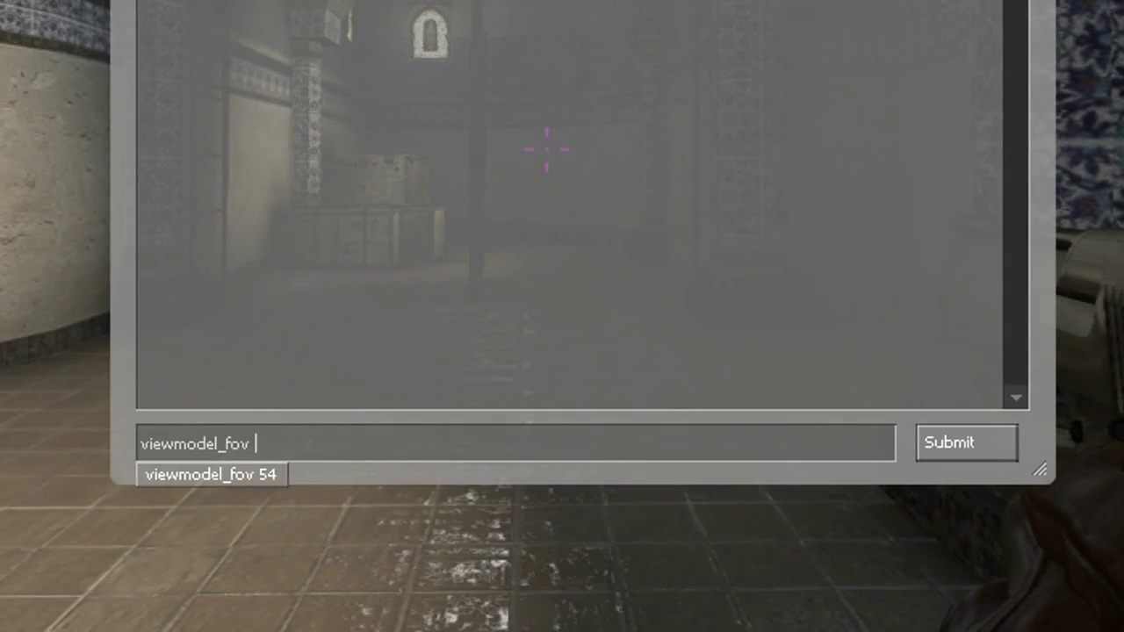
pyautogui.write('68')
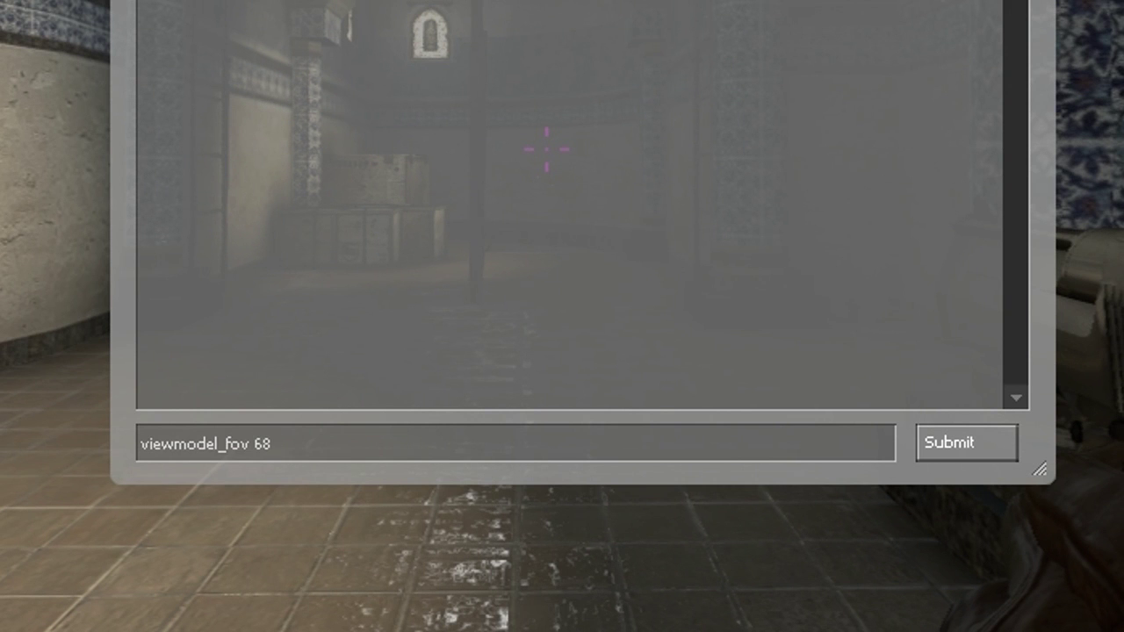
pyautogui.press('Return')
pyautogui.press('`')
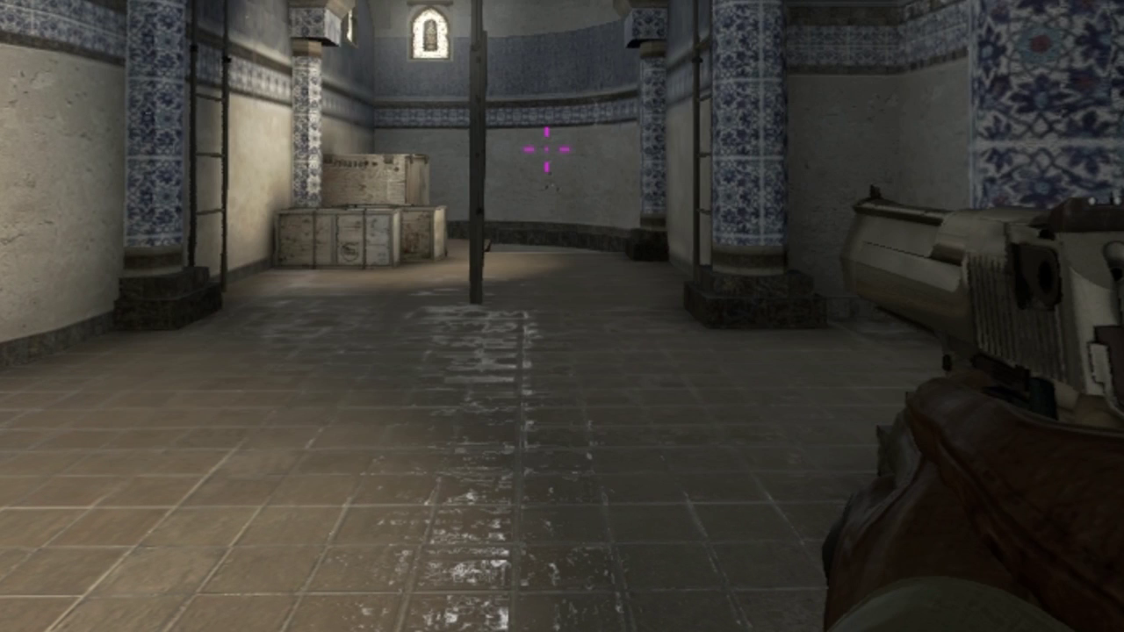
# Step: Try viewmodel_fov values 69 and 61 by editing the recalled command
pyautogui.press('`')
pyautogui.press('Up')
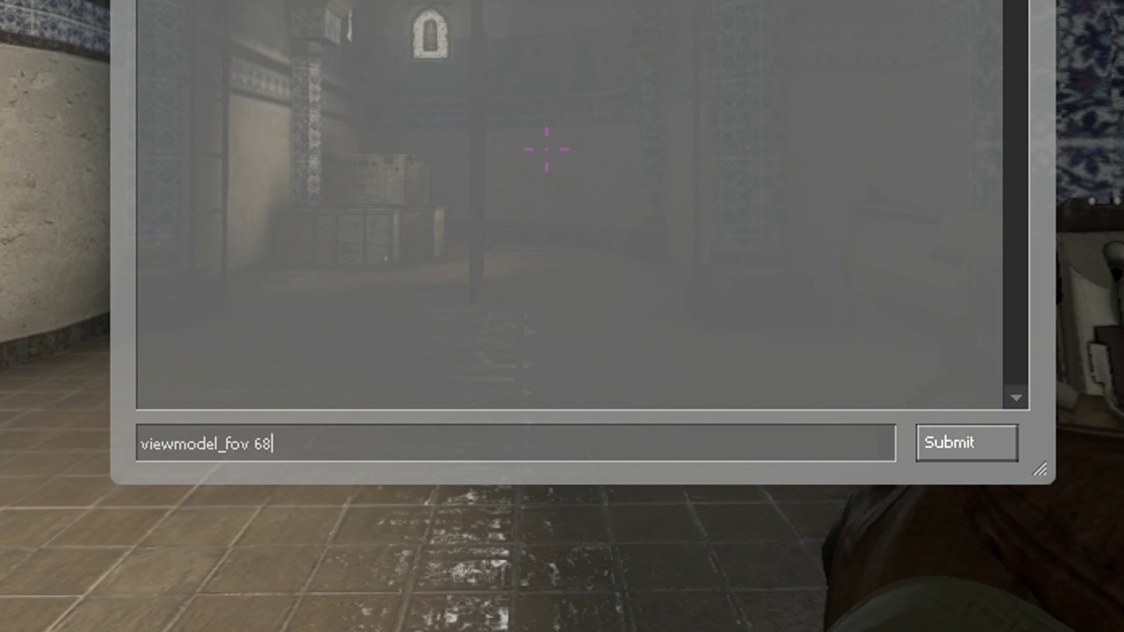
pyautogui.press('BackSpace')
pyautogui.write('9')
pyautogui.press('Return')
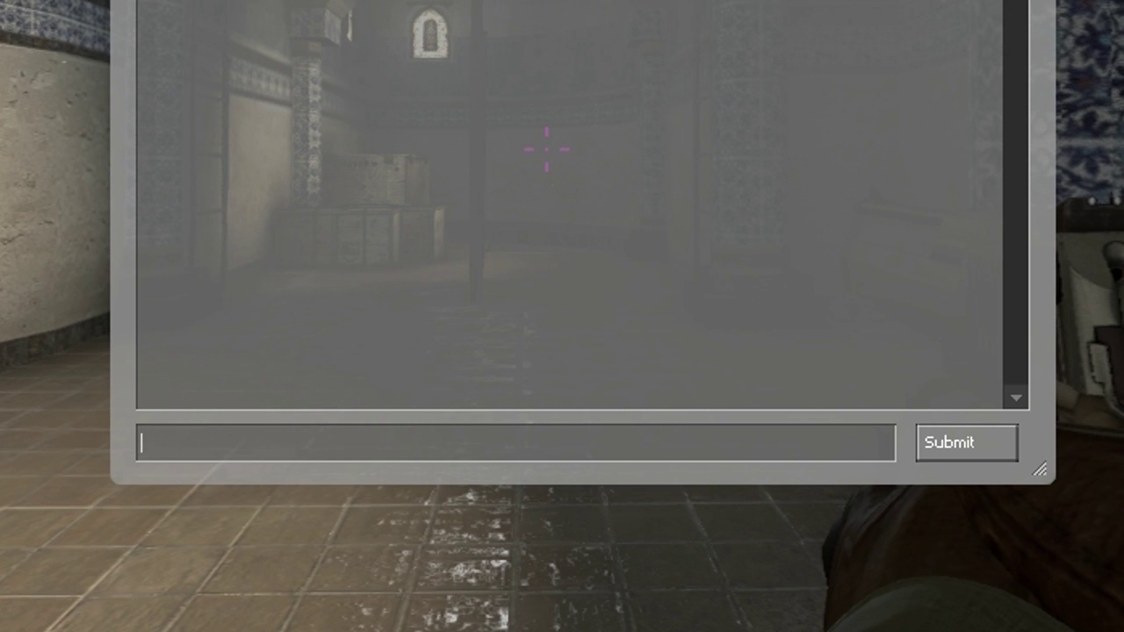
pyautogui.press('Up')
pyautogui.press('BackSpace')
pyautogui.write('1')
pyautogui.press('Return')
# Step: Clear the console log with the clear command and reopen the console
pyautogui.write('clear')
pyautogui.press('Return')
pyautogui.write('1')
pyautogui.press('`')
pyautogui.press('`')
pyautogui.press('`')
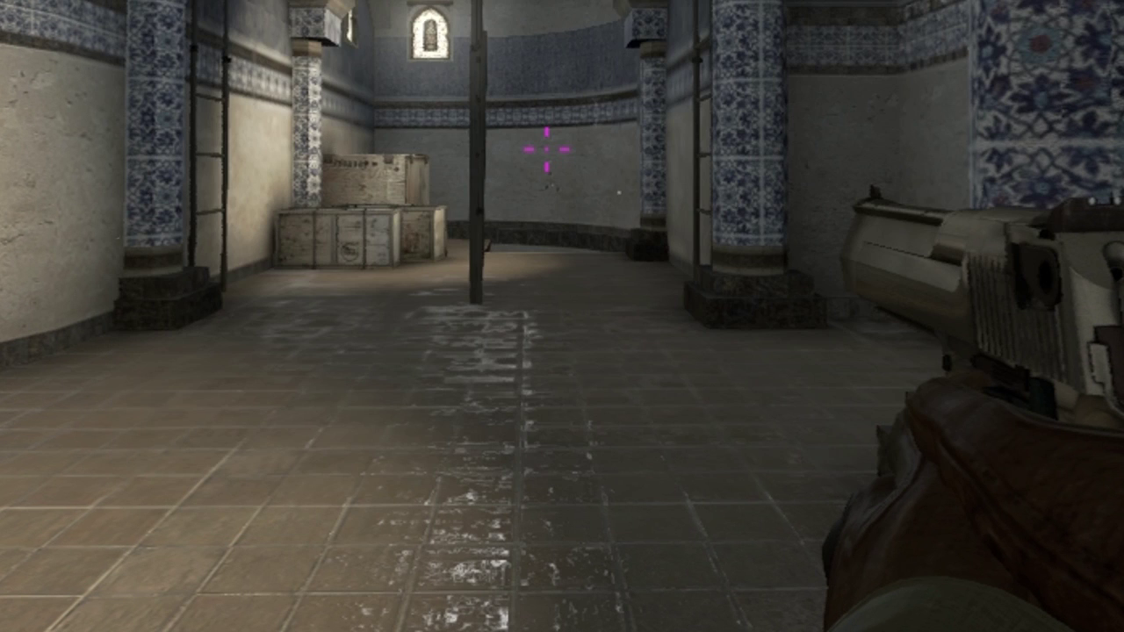
pyautogui.press('`')
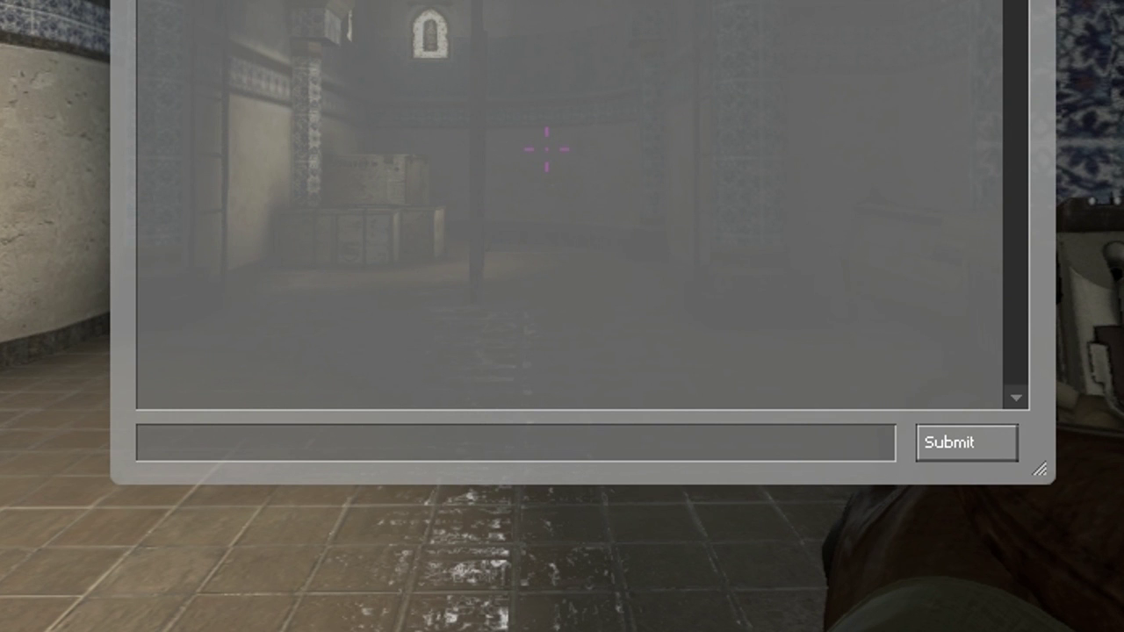
# Step: Enter viewmodel_offset_x 2, fixing typos in the command name
pyautogui.write('viewmdel')
pyautogui.press('BackSpace')
pyautogui.press('BackSpace')
pyautogui.press('BackSpace')
pyautogui.press('BackSpace')
pyautogui.write('o')
pyautogui.press('BackSpace')
pyautogui.write('mo')
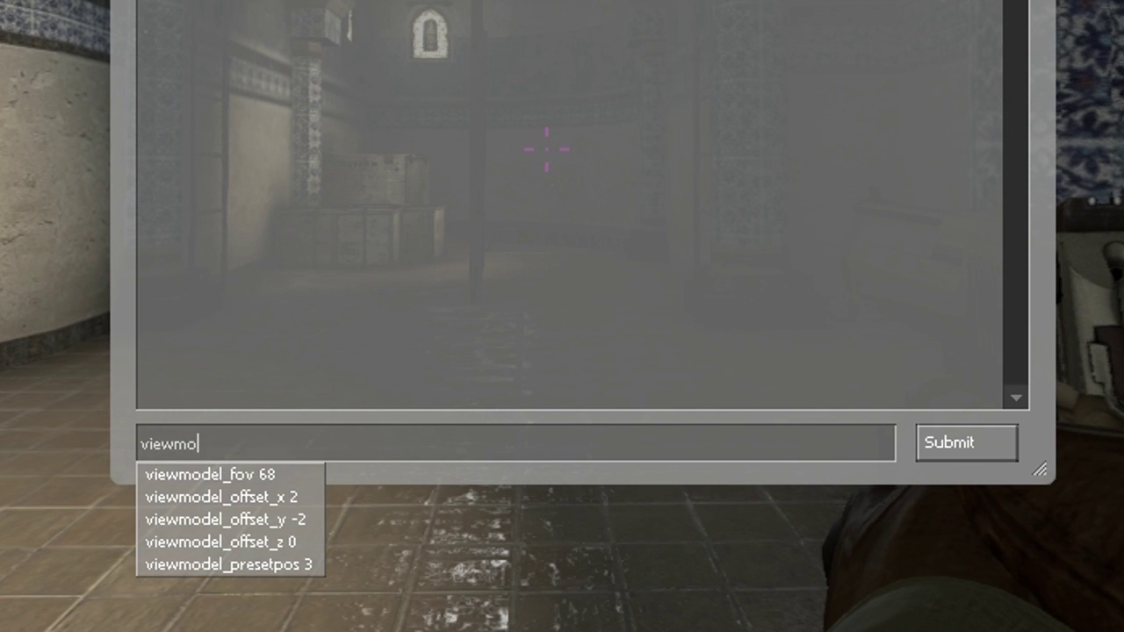
pyautogui.write('del_offset_')
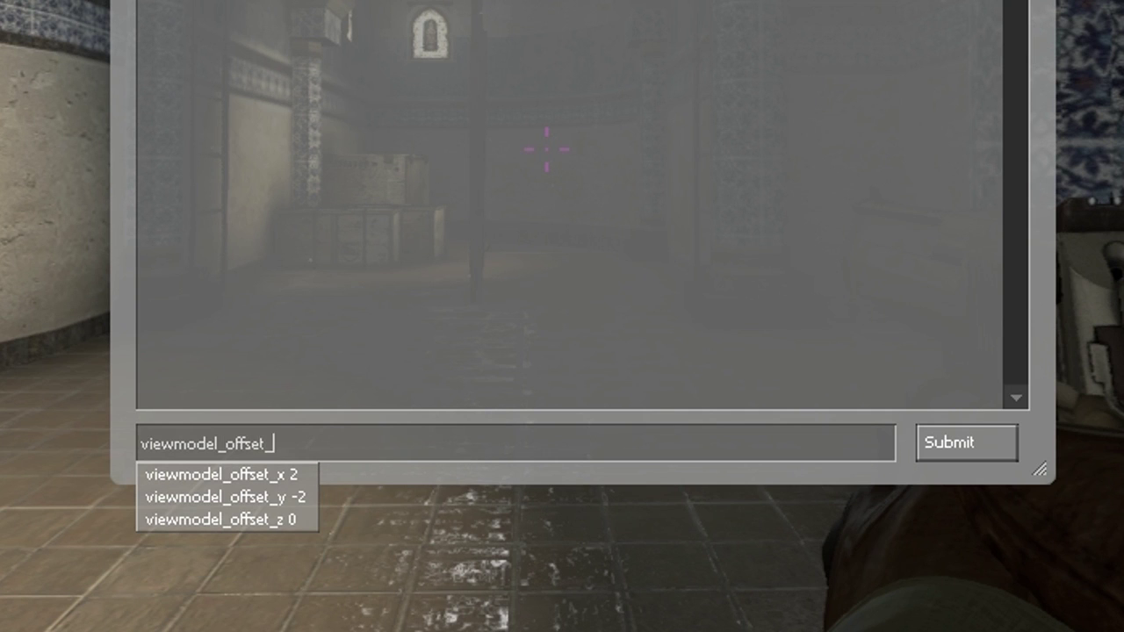
pyautogui.write(' 2')
pyautogui.press('BackSpace')
pyautogui.write('x 2')
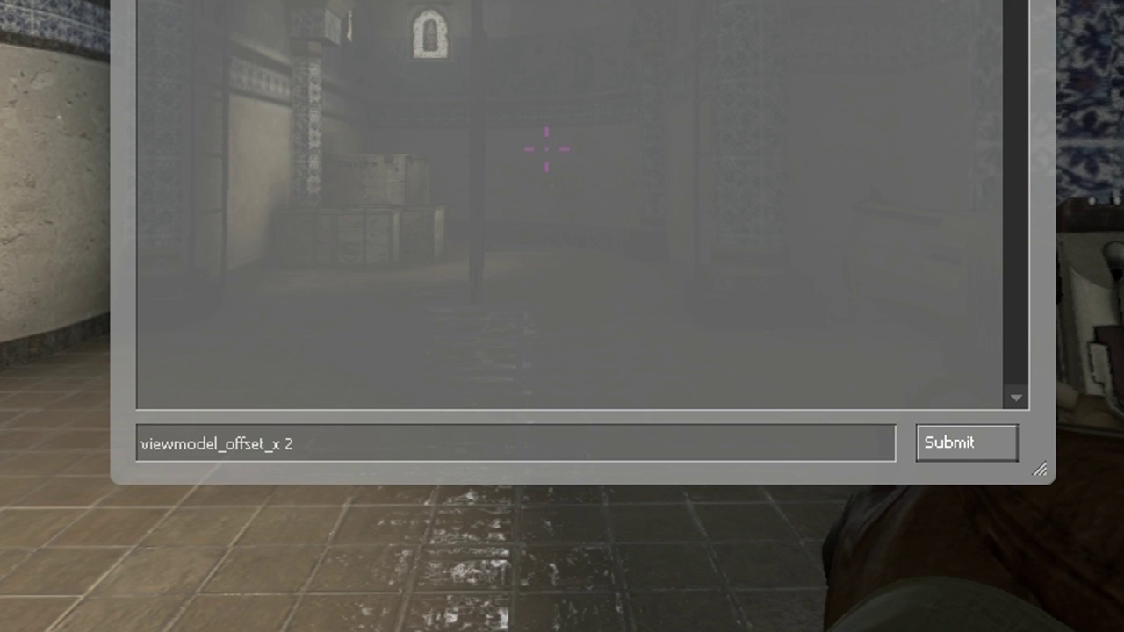
pyautogui.press('Return')
# Step: Set viewmodel_offset_y to 2 and viewmodel_offset_z to -2, then close the console
pyautogui.press('Up')
pyautogui.press('BackSpace')
pyautogui.press('BackSpace')
pyautogui.press('BackSpace')
pyautogui.write('y 2')
pyautogui.press('Return')
pyautogui.press('Up')
pyautogui.press('BackSpace')
pyautogui.press('BackSpace')
pyautogui.press('BackSpace')
pyautogui.write('z -2')
pyautogui.press('Return')
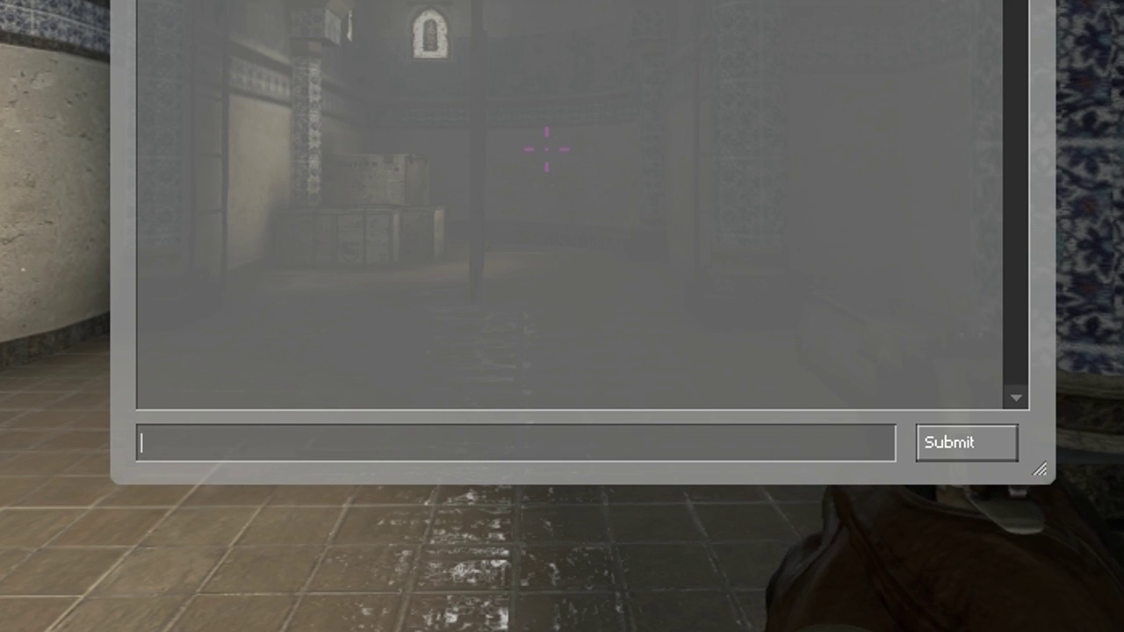
pyautogui.press('Escape')
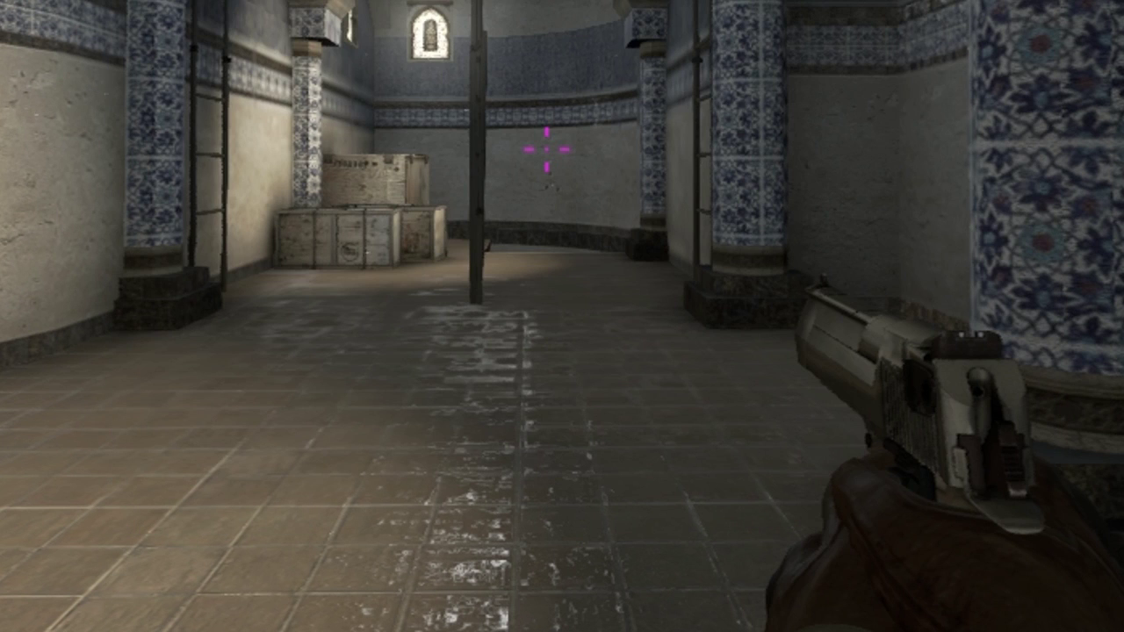
# Step: Walk left and backward toward CT Start to view the repositioned Desert Eagle
pyautogui.press('a')
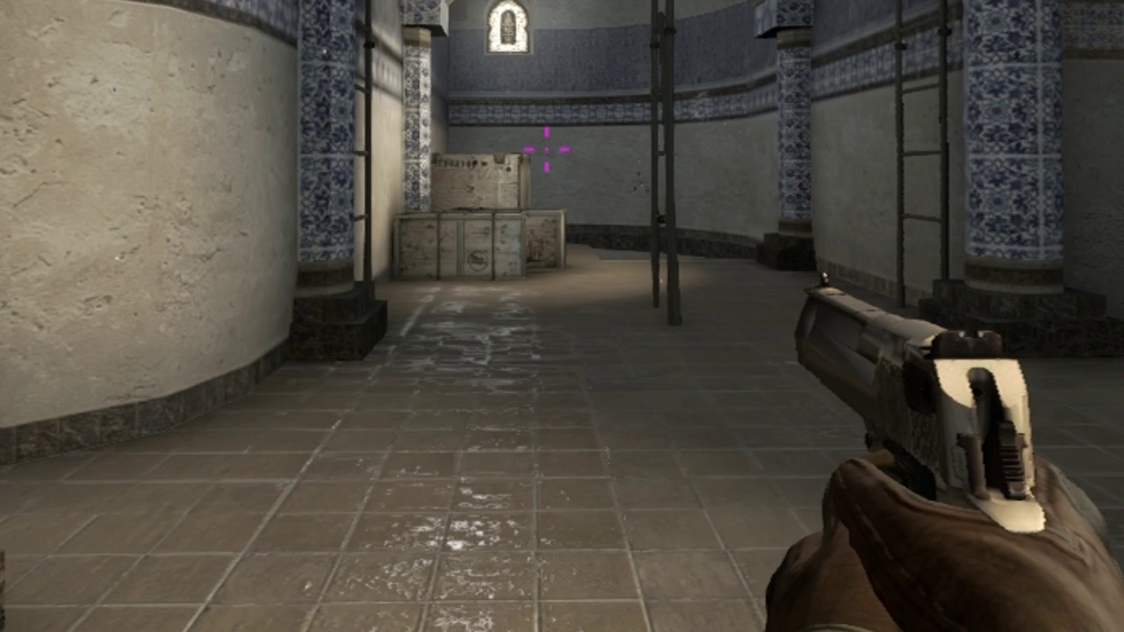
pyautogui.press('s')
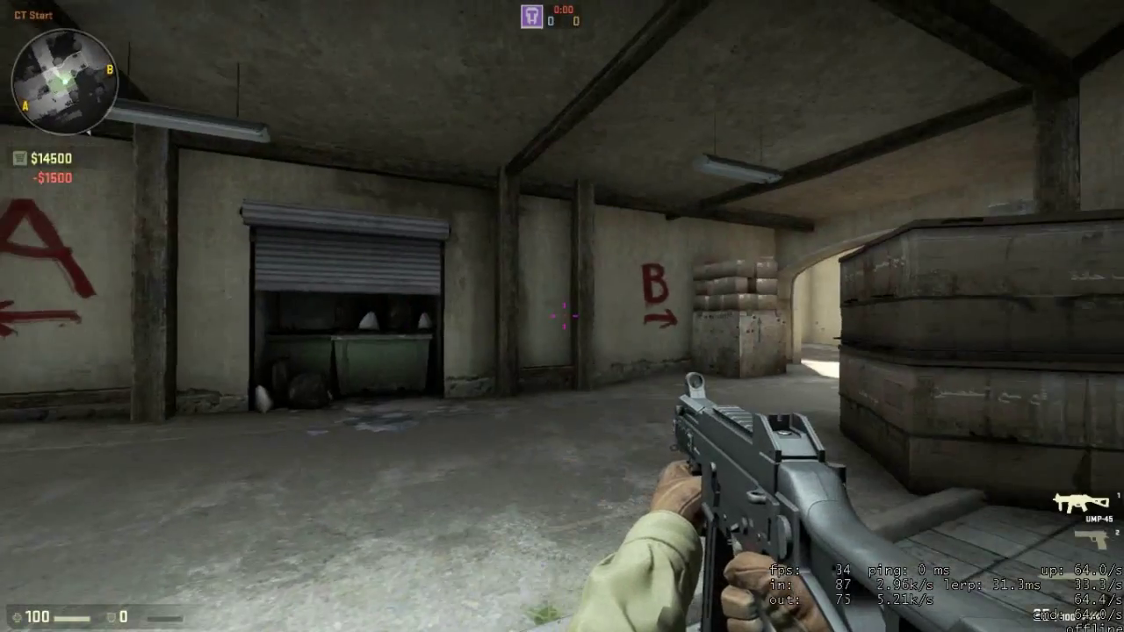
# Step: Buy an AWP from Rifles, check it scoped, then recall the last offset command in the console
pyautogui.press('b')
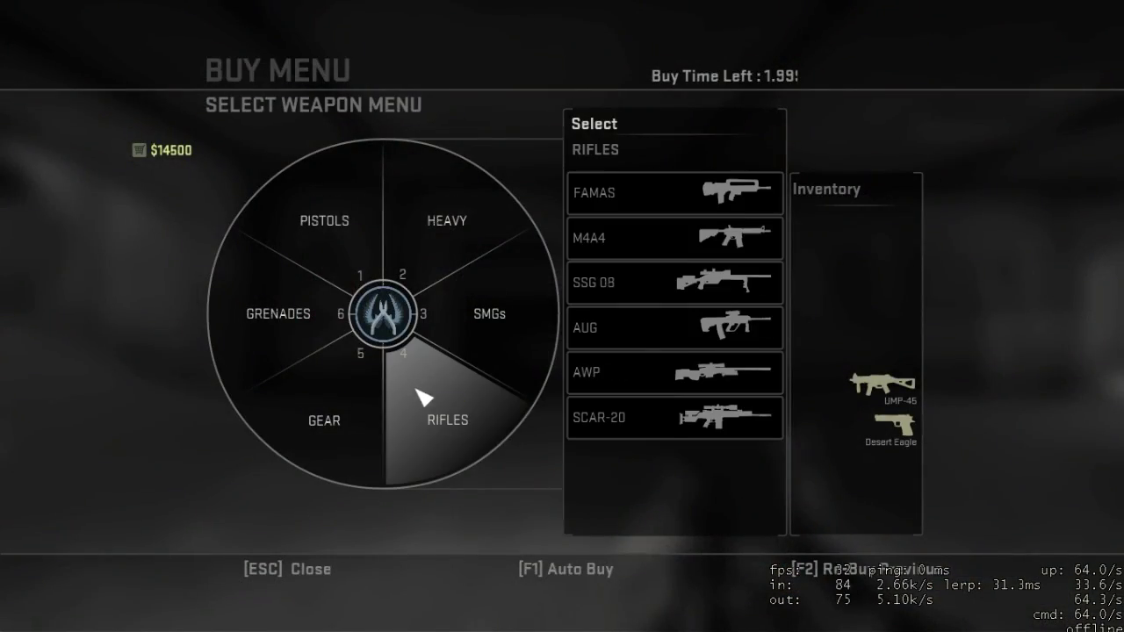
pyautogui.click(424, 398)
pyautogui.click(358, 451)
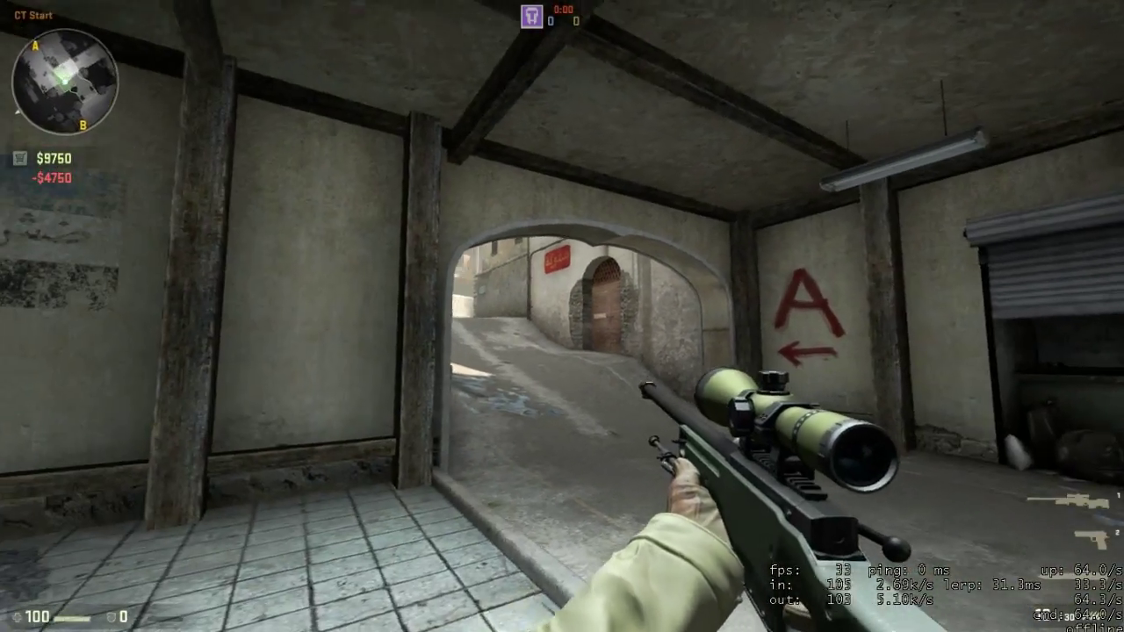
pyautogui.rightClick(562, 316)
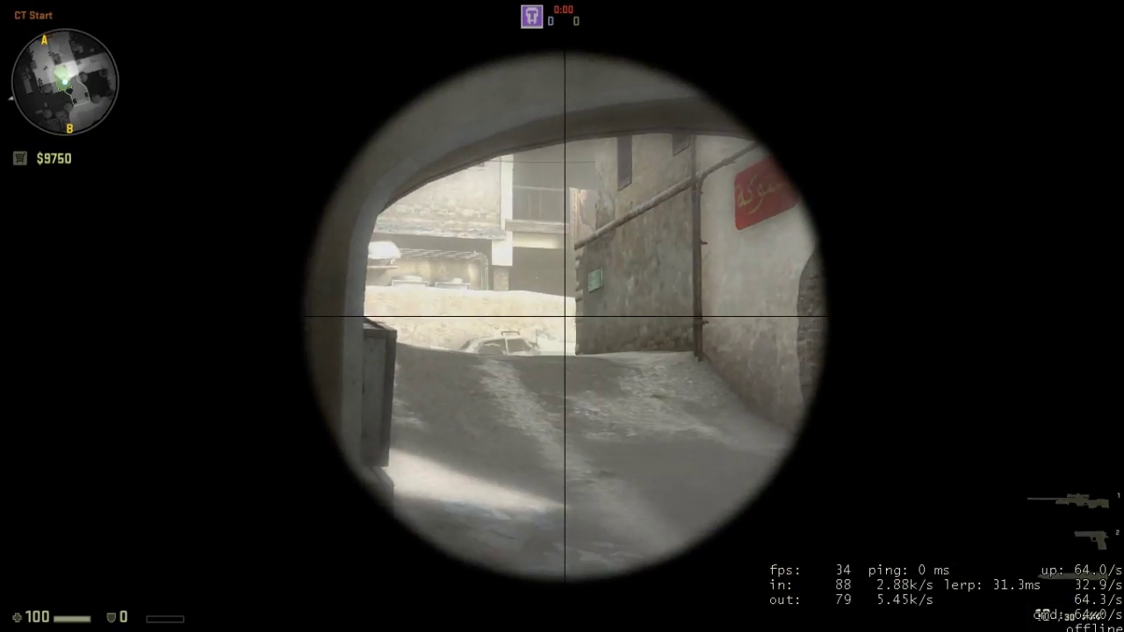
pyautogui.press('q')
pyautogui.press('q')
pyautogui.press('`')
pyautogui.press('Up')
# Step: Try viewmodel_offset_z 2 on the AWP, then set it back to -2
pyautogui.press('BackSpace')
pyautogui.press('BackSpace')
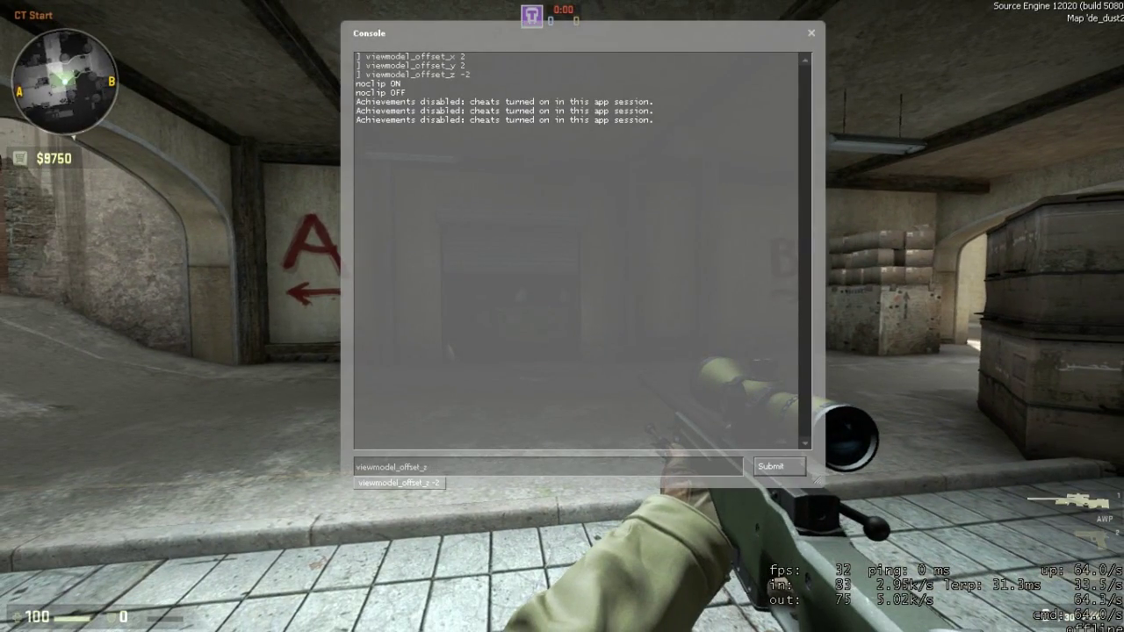
pyautogui.write('2')
pyautogui.press('Return')
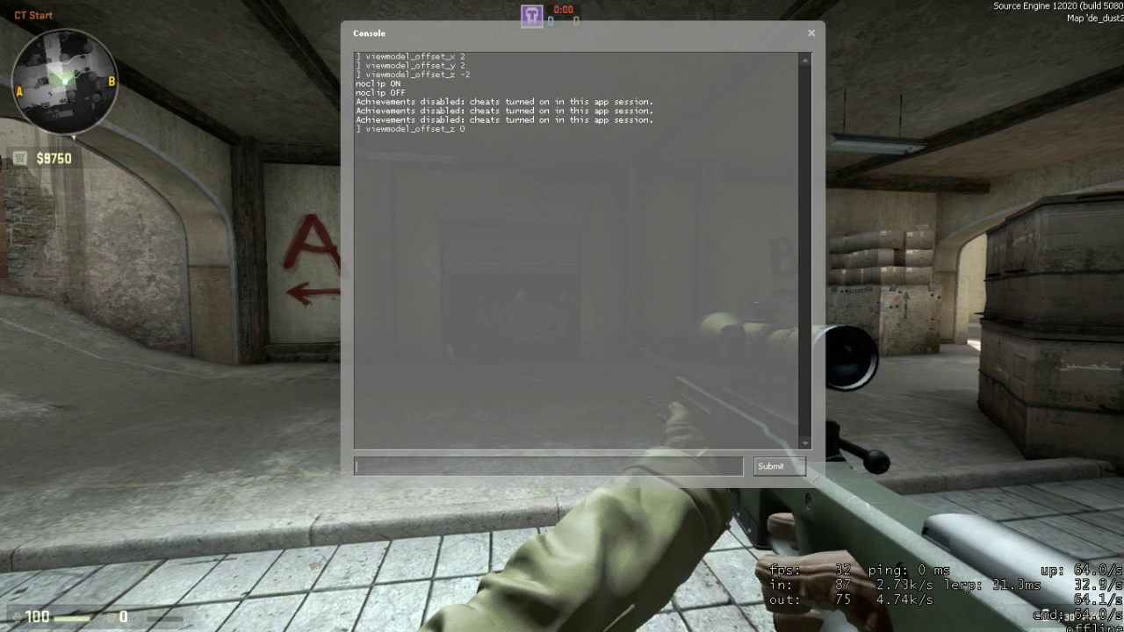
pyautogui.press('`')
pyautogui.press('`')
pyautogui.press('Up')
pyautogui.press('BackSpace')
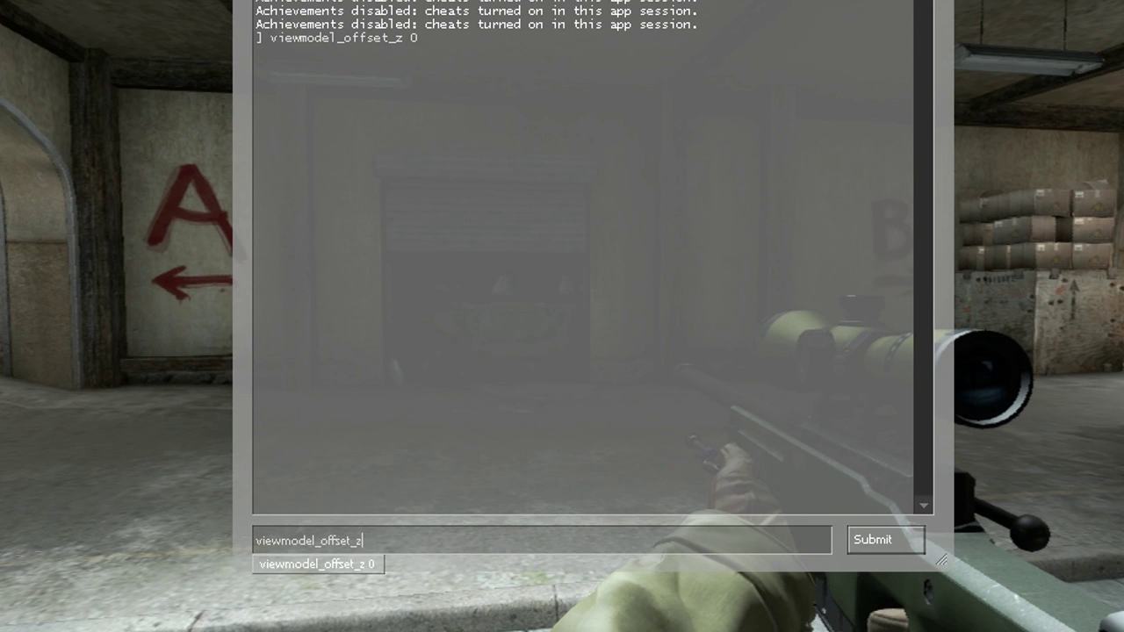
pyautogui.write('-2')
pyautogui.press('Return')
# Step: Try viewmodel_offset_x values 0 and 01
pyautogui.write('2')
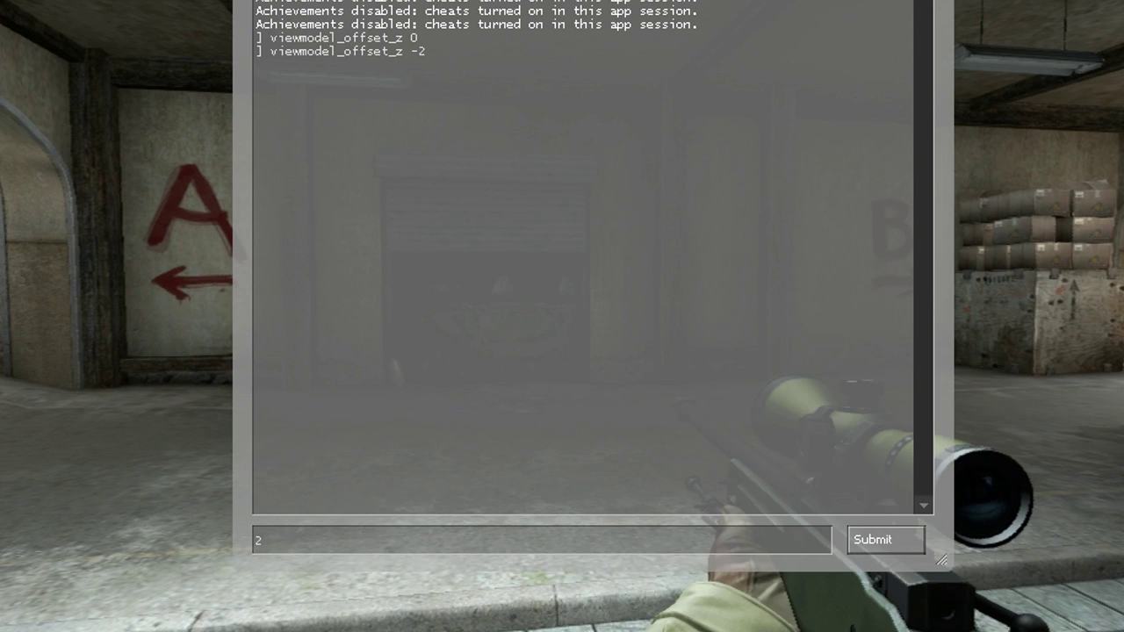
pyautogui.press('BackSpace')
pyautogui.write('viewmodel_')
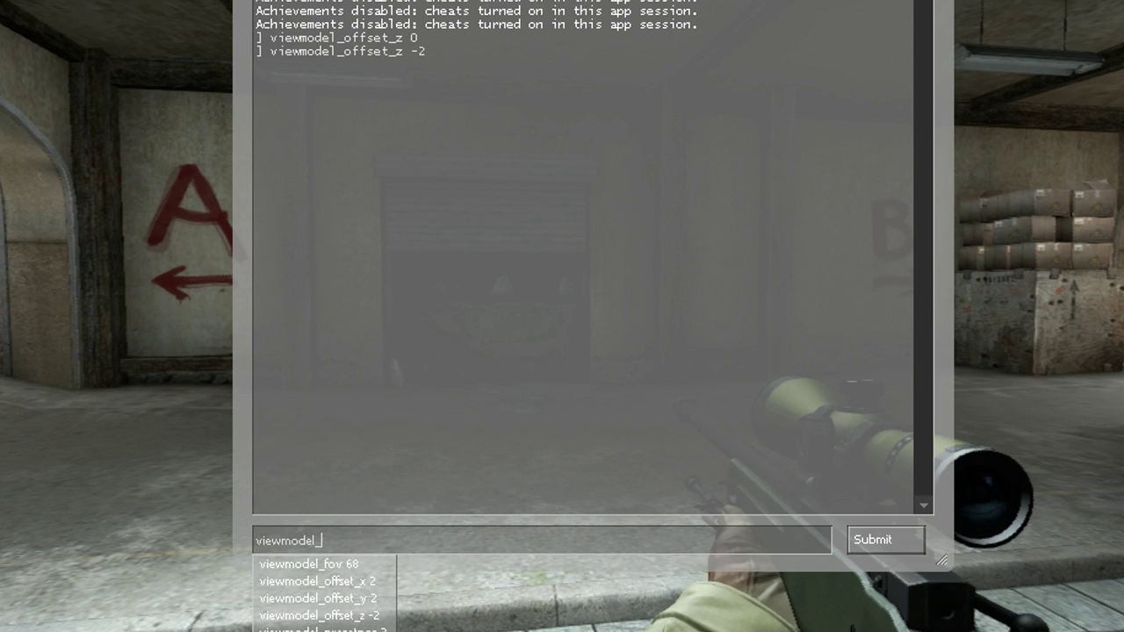
pyautogui.write('offse')
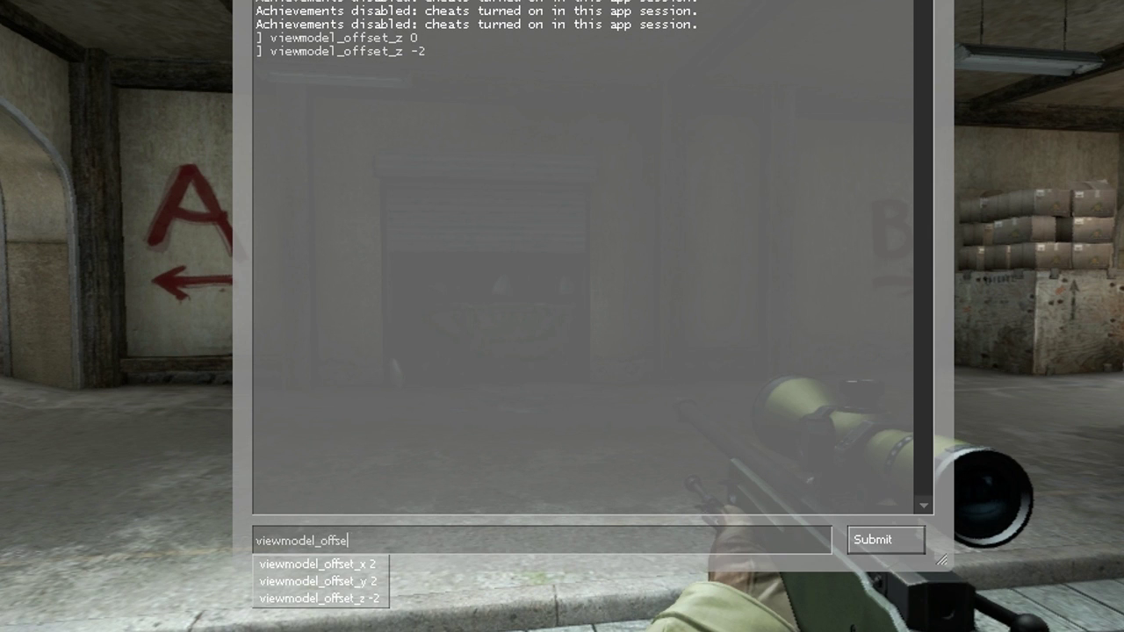
pyautogui.write('t_x 0')
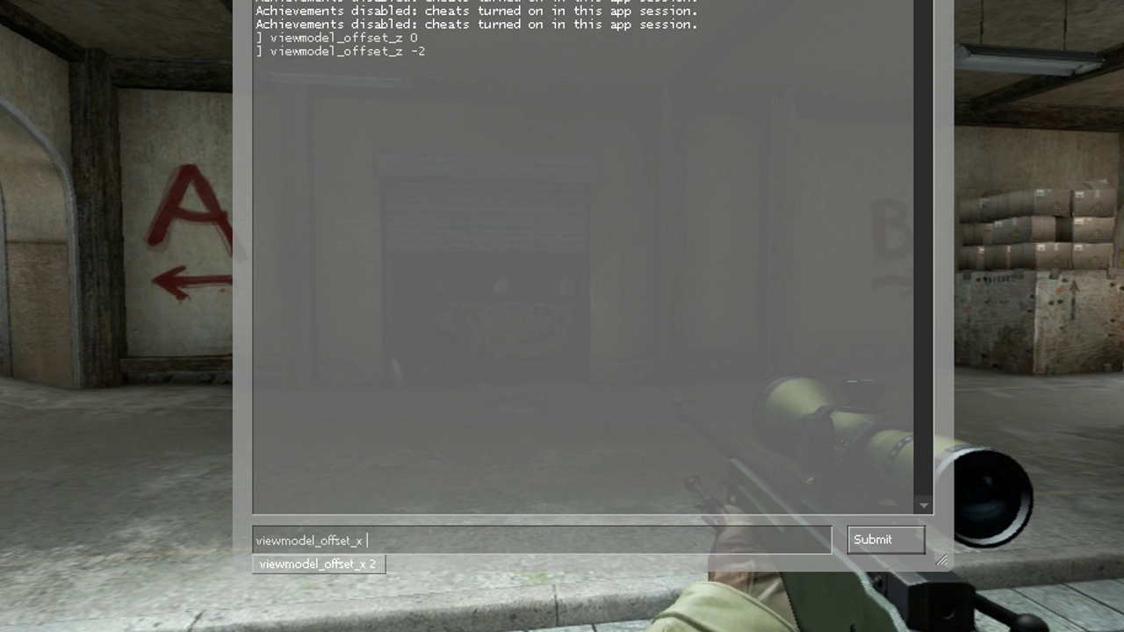
pyautogui.press('Return')
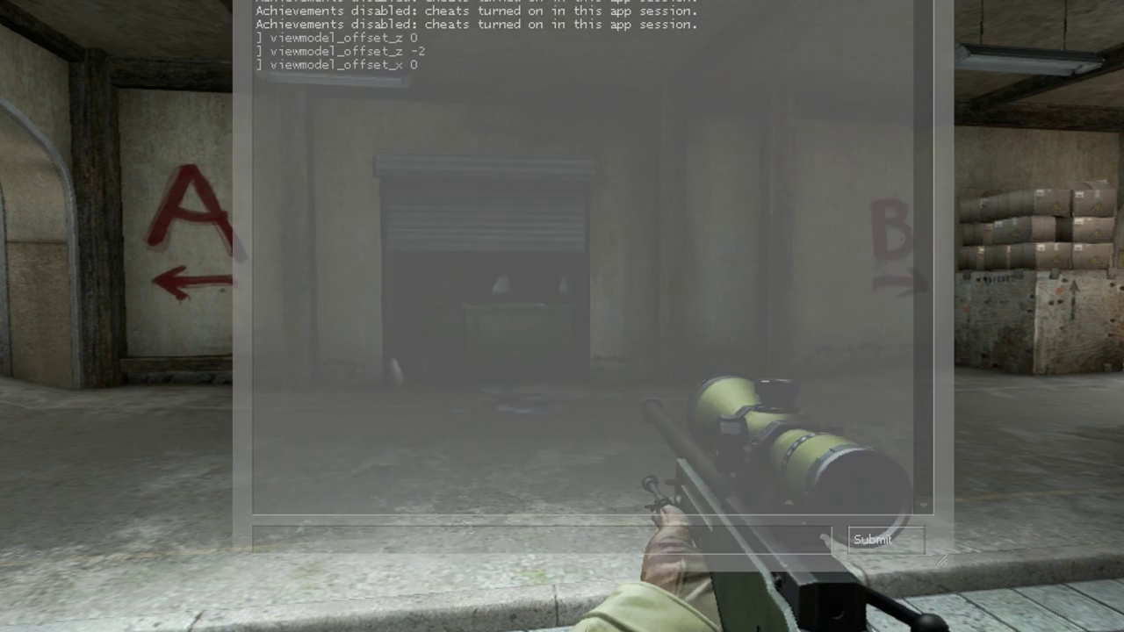
pyautogui.press('Up')
pyautogui.press('BackSpace')
pyautogui.write('01')
pyautogui.press('Return')
# Step: Set viewmodel_offset_x to -1 and check the rifle's position
pyautogui.press('Up')
pyautogui.press('BackSpace')
pyautogui.press('BackSpace')
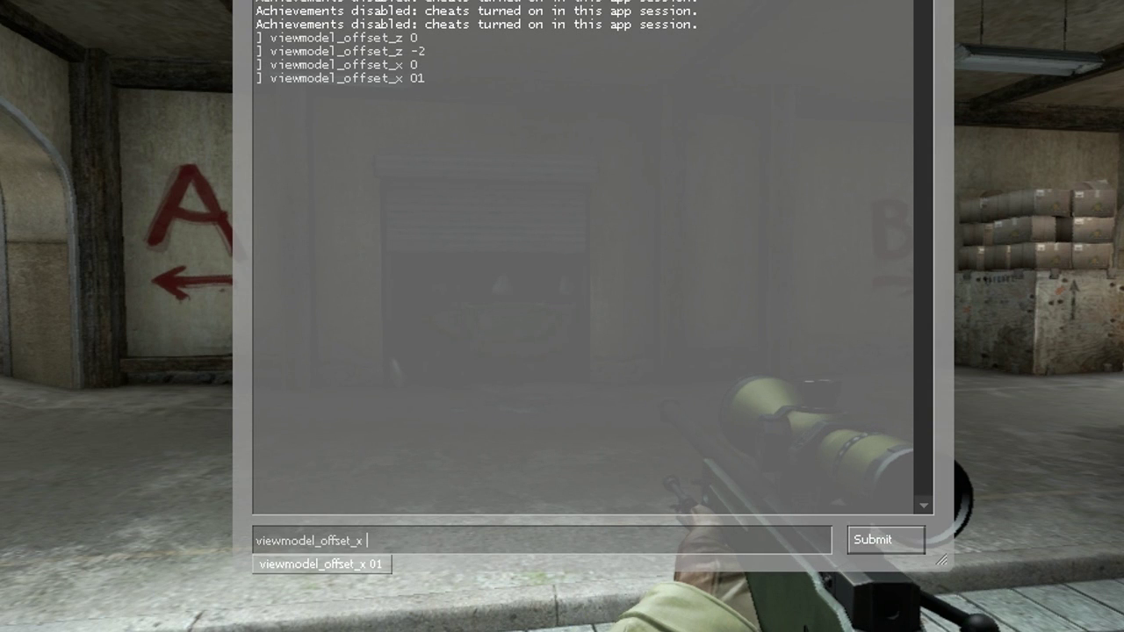
pyautogui.write('-1')
pyautogui.press('Return')
pyautogui.press('`')
pyautogui.press('`')
# Step: Set viewmodel_offset_y to 1, then look around with the repositioned AWP
pyautogui.press('Up')
pyautogui.press('BackSpace')
pyautogui.press('BackSpace')
pyautogui.press('BackSpace')
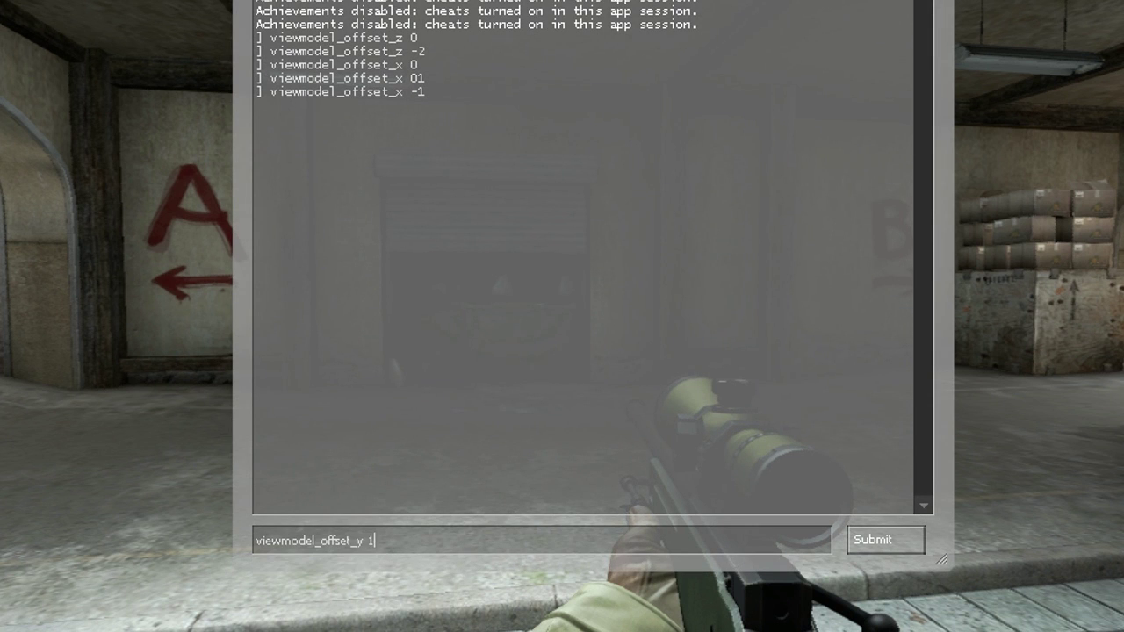
pyautogui.write('y 1')
pyautogui.press('Return')
pyautogui.press('`')
pyautogui.press('w')
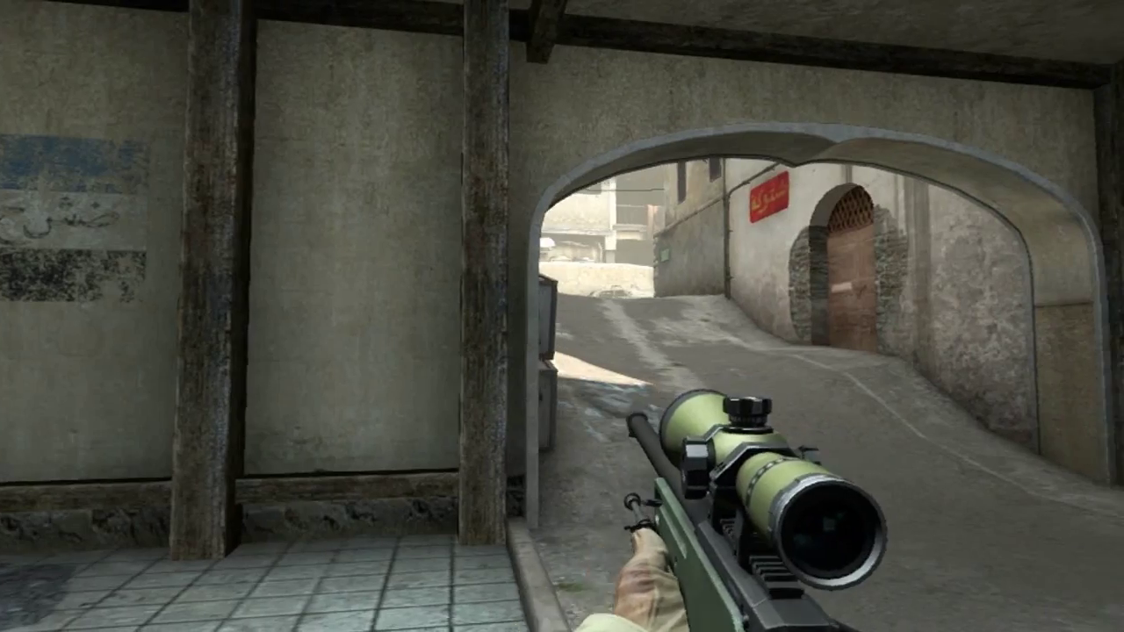
# Step: Walk through the arch to Mid Doors, swapping weapons and scoping the AWP onto the doors
pyautogui.rightClick(562, 316)
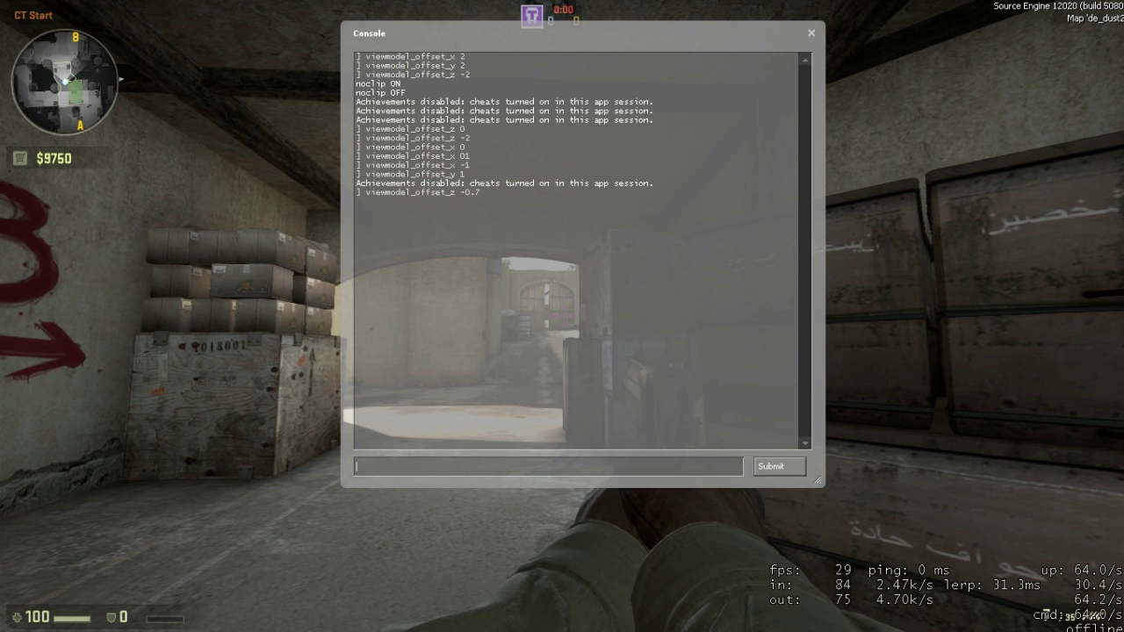
pyautogui.press('w')
pyautogui.press('1')
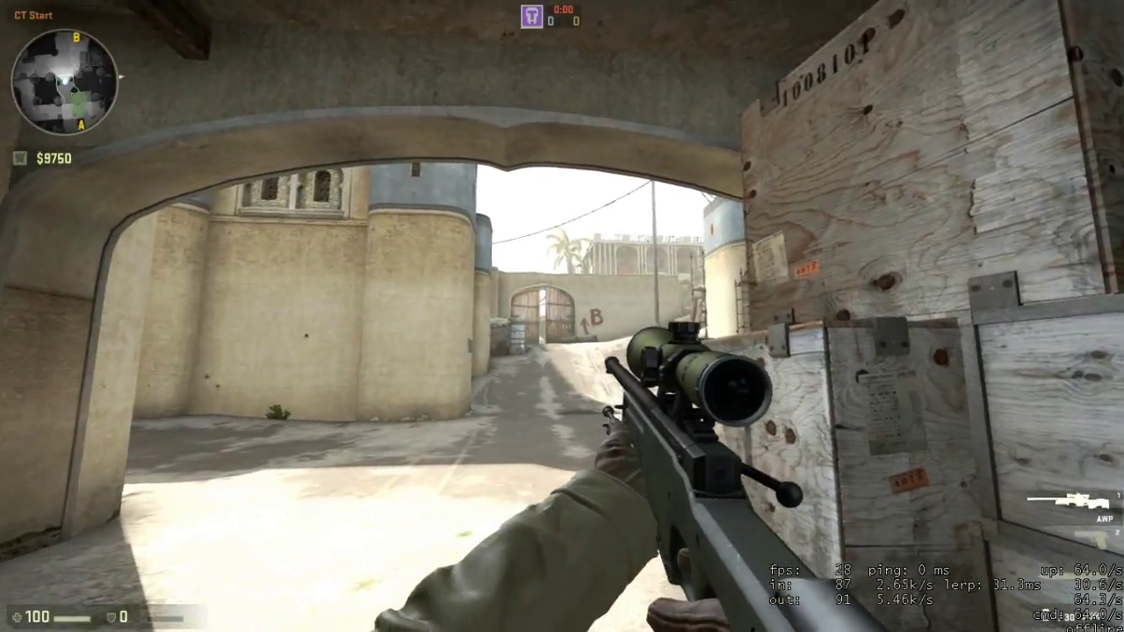
pyautogui.rightClick(562, 316)
pyautogui.rightClick(562, 316)
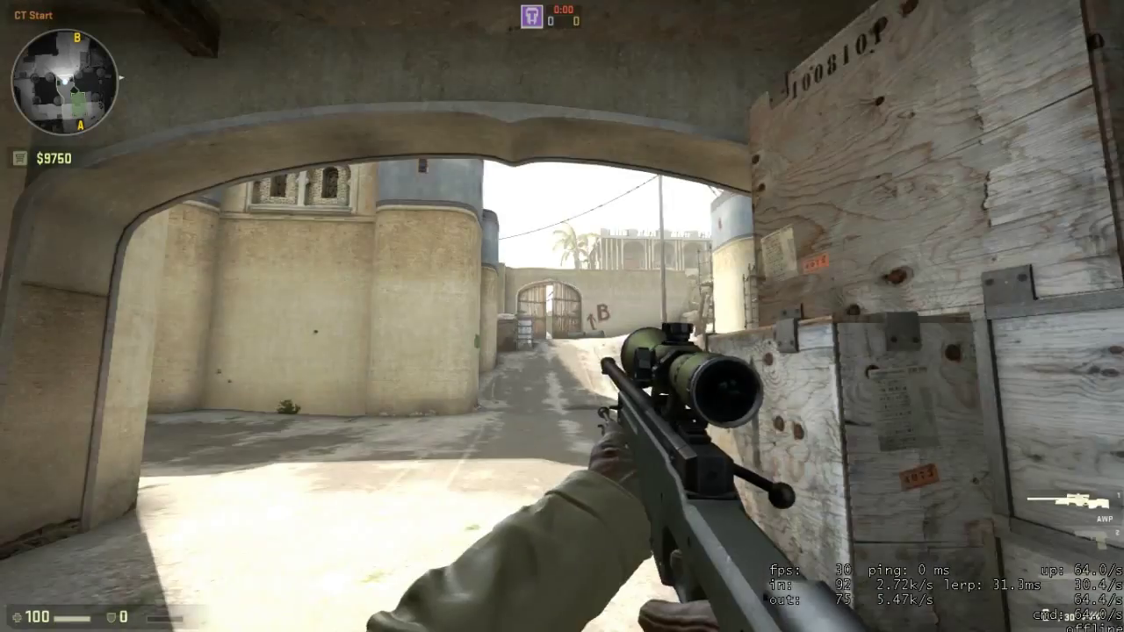
pyautogui.press('w')
pyautogui.press('2')
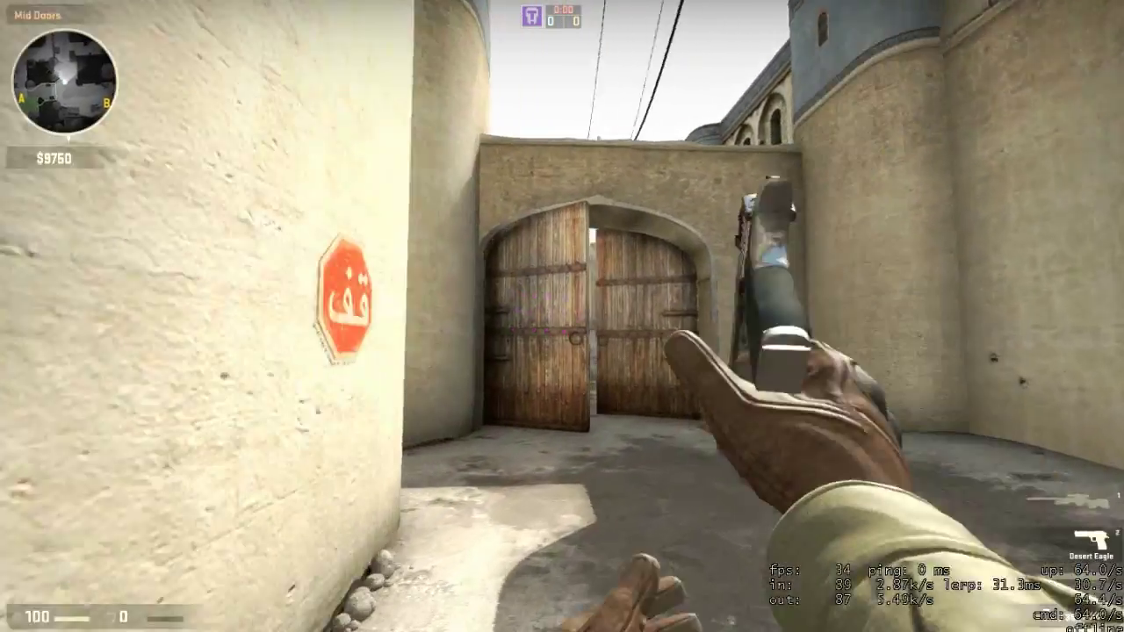
pyautogui.press('1')
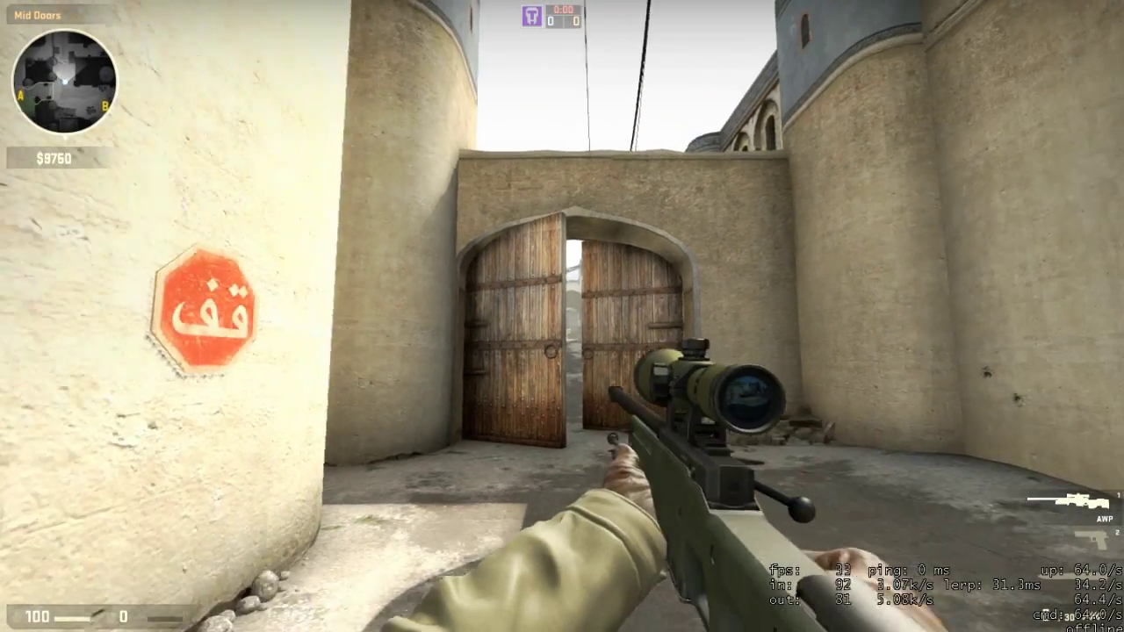
pyautogui.rightClick(562, 316)
pyautogui.rightClick(562, 316)
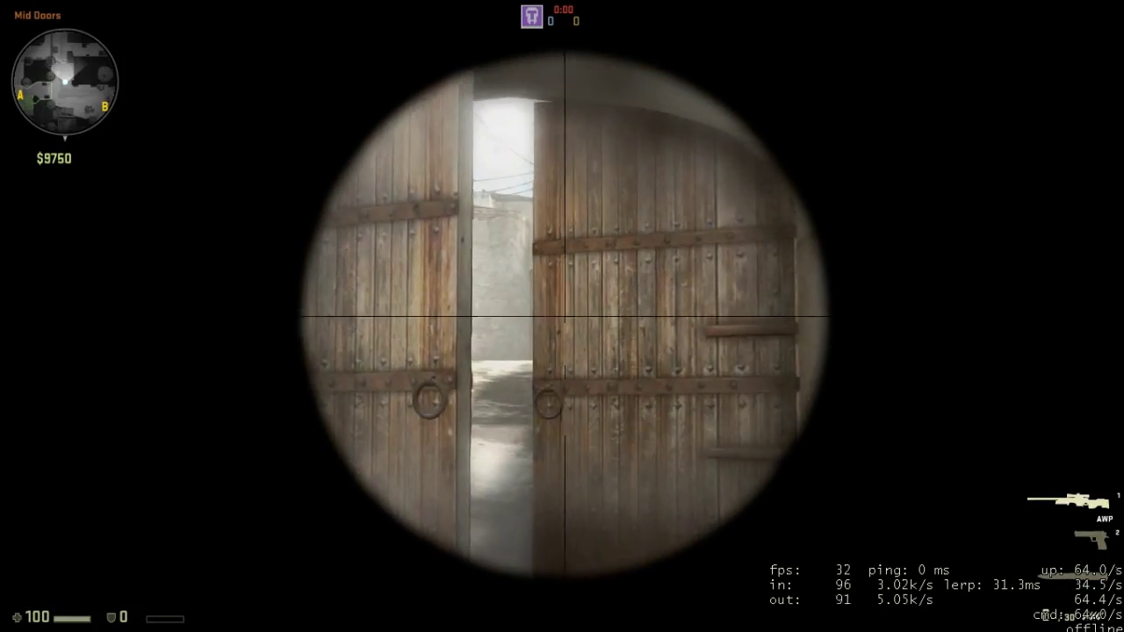